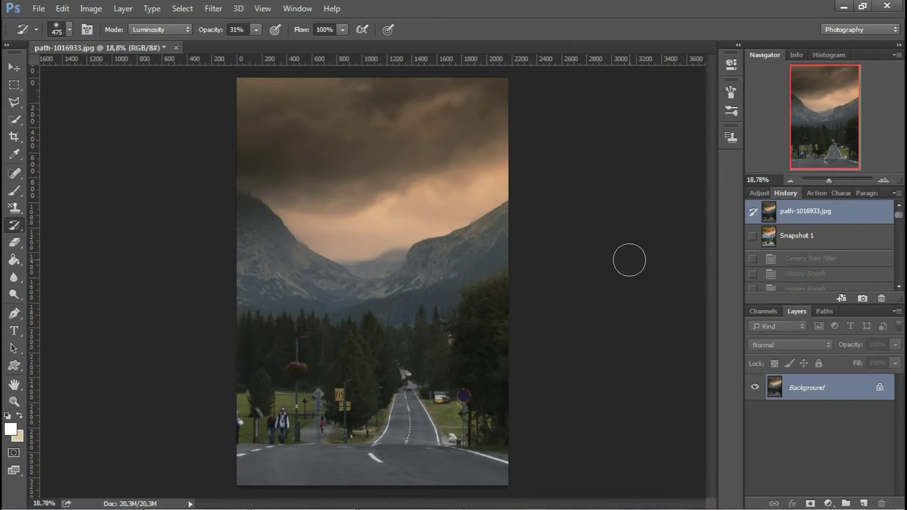
Compare the brighter Snapshot 1 against the original dark photo in the History panel.
{"action": "left_click", "coordinate": [834, 239]}
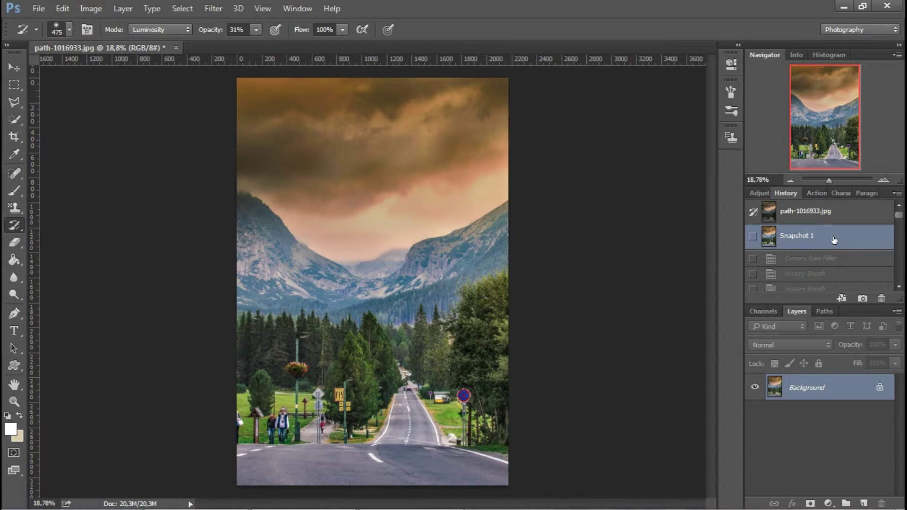
{"action": "left_click", "coordinate": [834, 211]}
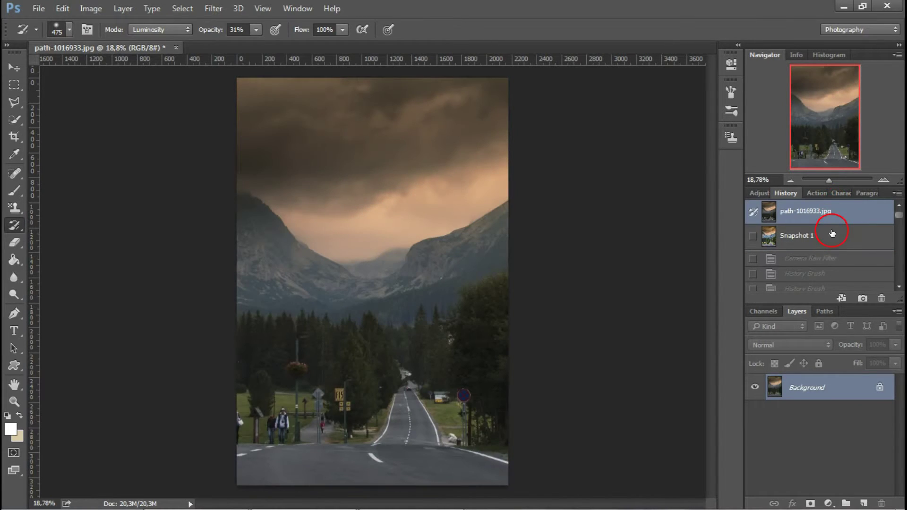
{"action": "left_click", "coordinate": [832, 235]}
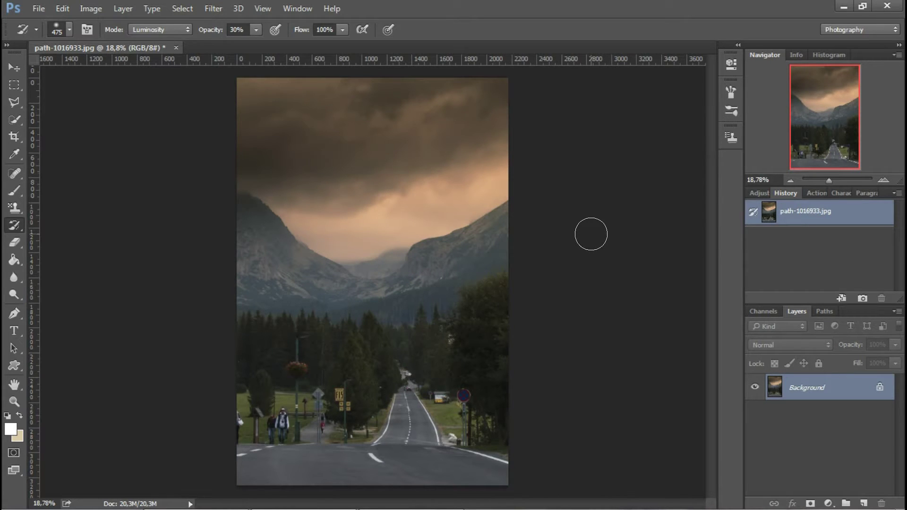
{"action": "left_click", "coordinate": [211, 10]}
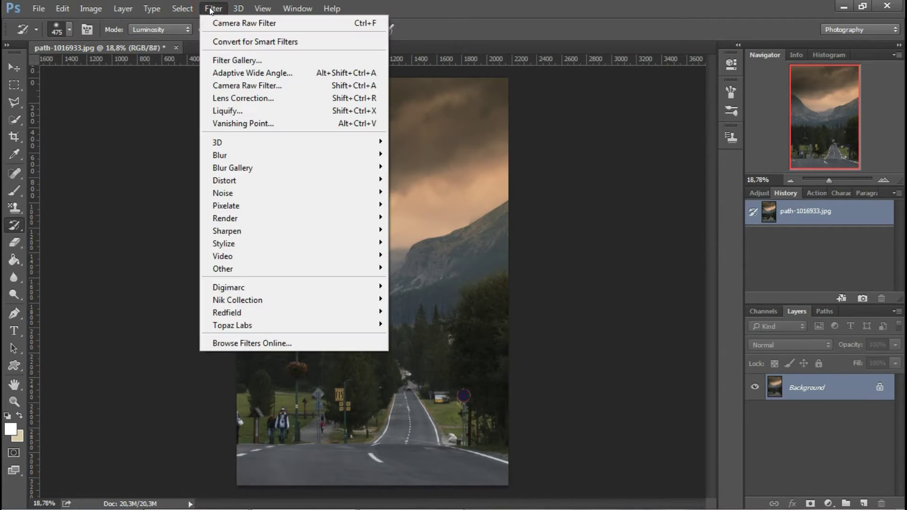
Apply Camera Raw Filter with Shadows +100, Exposure +1,30, Clarity +100 and Vibrance +66.
{"action": "left_click", "coordinate": [225, 87]}
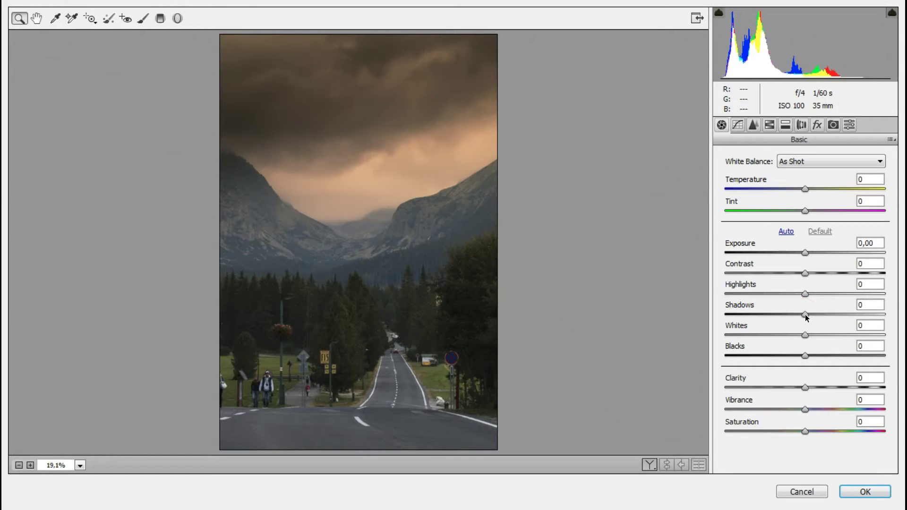
{"action": "left_click_drag", "start_coordinate": [806, 318], "coordinate": [905, 307]}
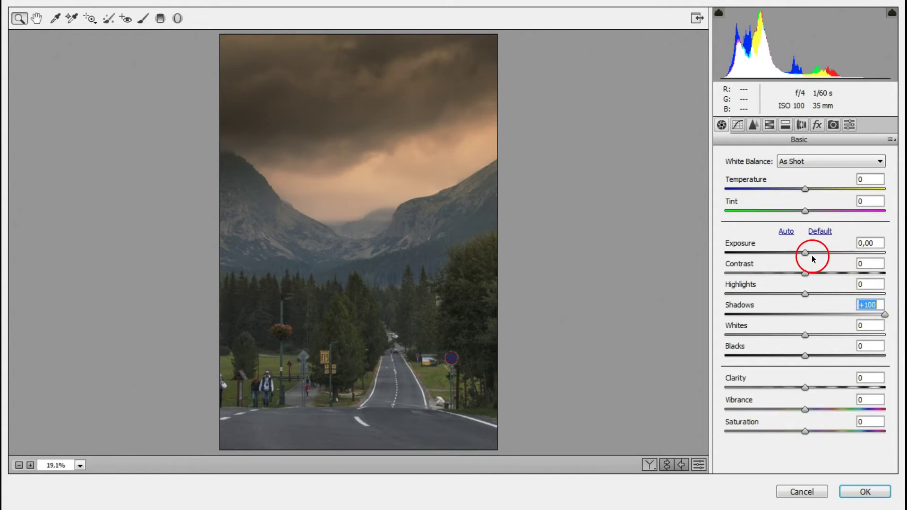
{"action": "left_click_drag", "start_coordinate": [804, 256], "coordinate": [828, 254]}
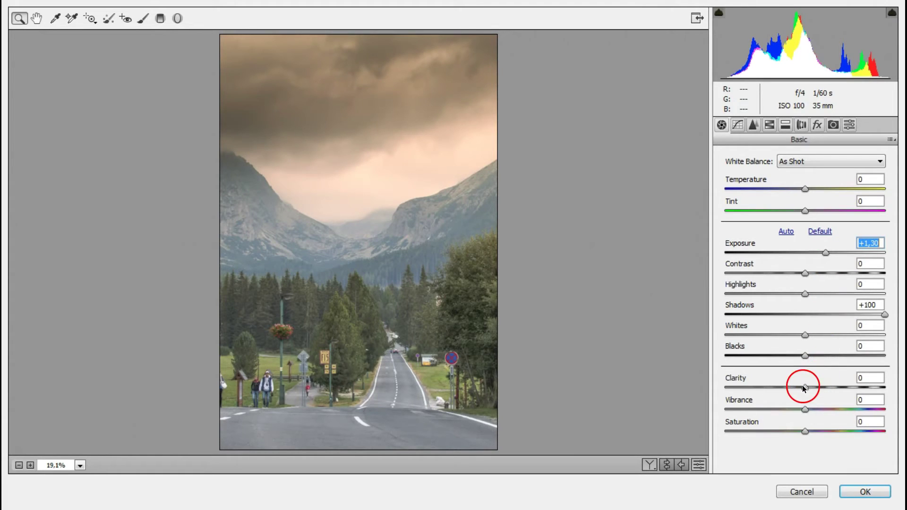
{"action": "left_click_drag", "start_coordinate": [805, 388], "coordinate": [900, 389]}
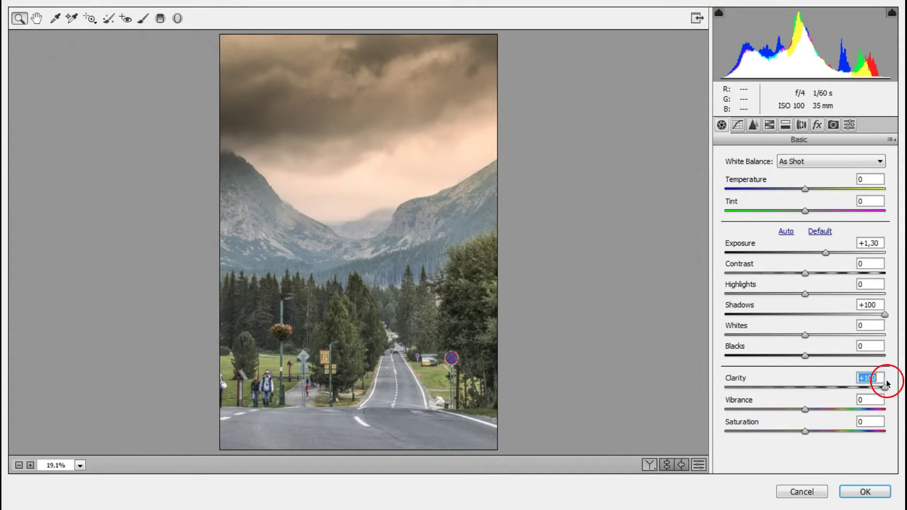
{"action": "left_click_drag", "start_coordinate": [805, 410], "coordinate": [860, 404]}
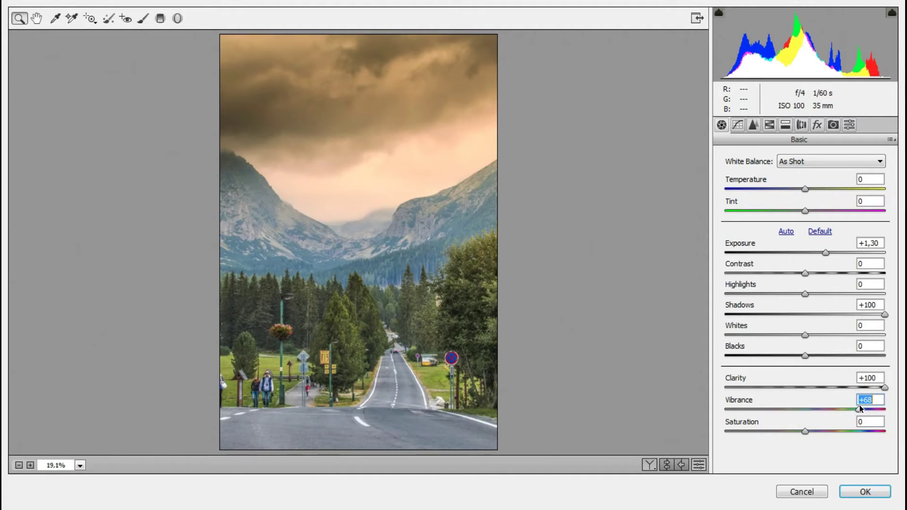
Shift the HSL hue of Greens to +40 and Yellows to +18.
{"action": "left_click", "coordinate": [769, 124]}
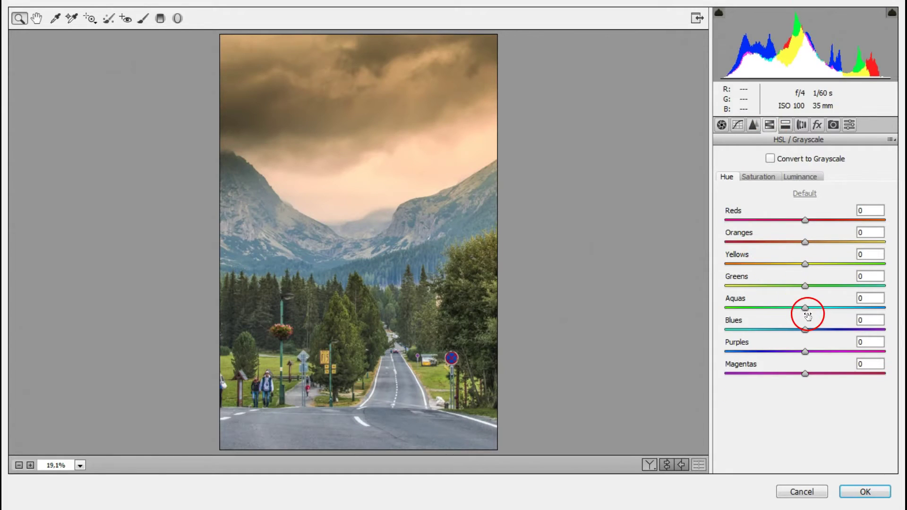
{"action": "left_click_drag", "start_coordinate": [805, 286], "coordinate": [825, 286]}
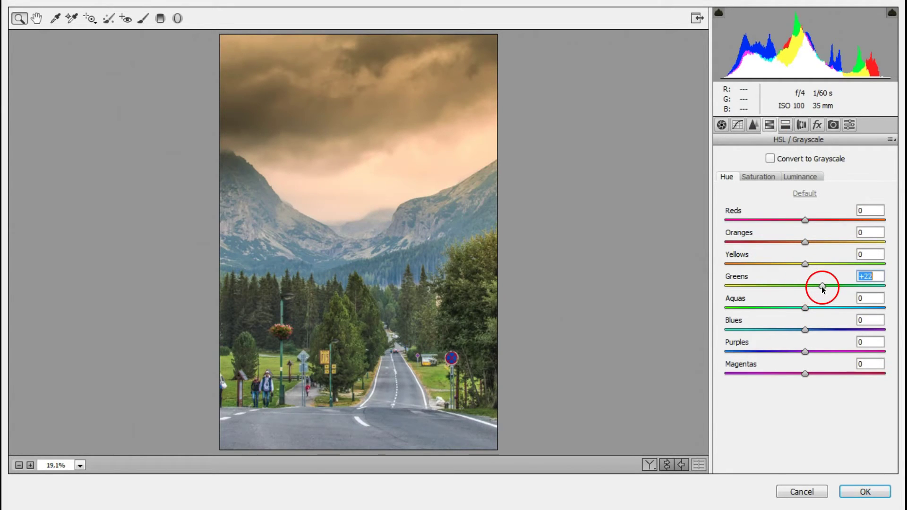
{"action": "left_click_drag", "start_coordinate": [805, 263], "coordinate": [820, 264]}
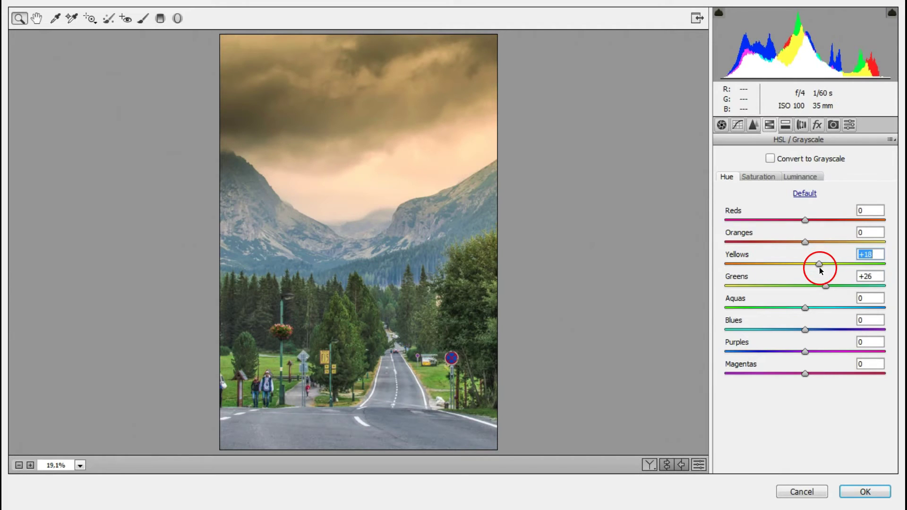
{"action": "left_click_drag", "start_coordinate": [826, 286], "coordinate": [836, 285]}
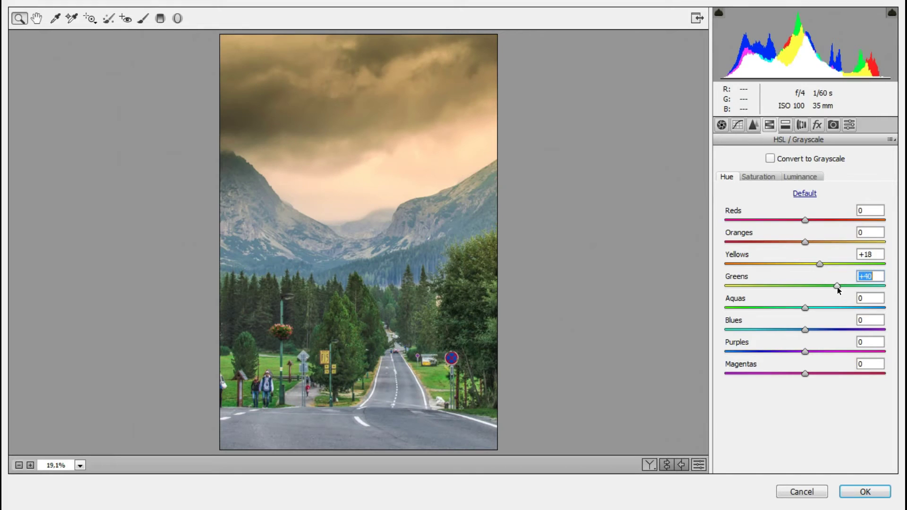
Warm the Basic white balance with Tint +14 and Temperature +8.
{"action": "left_click", "coordinate": [721, 125]}
{"action": "left_click_drag", "start_coordinate": [805, 210], "coordinate": [817, 214]}
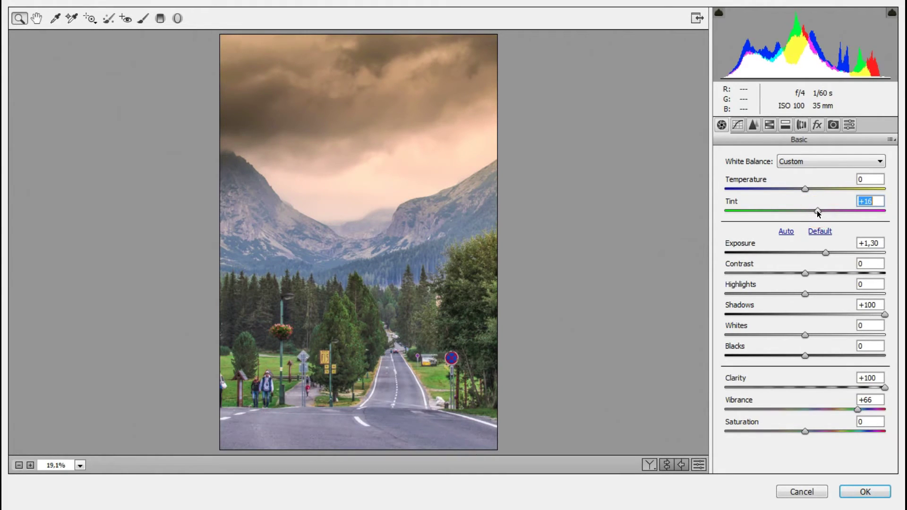
{"action": "left_click_drag", "start_coordinate": [817, 211], "coordinate": [812, 190]}
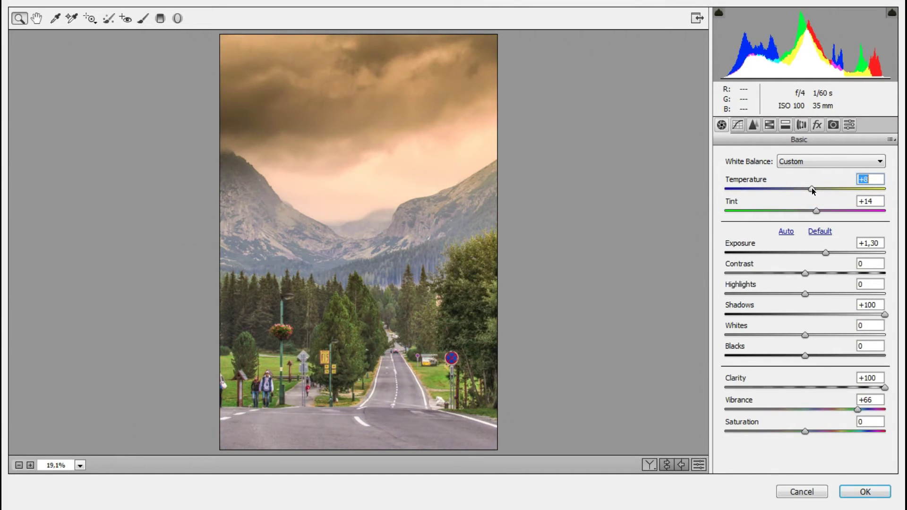
Set the Effects Dehaze amount to +28 to deepen clouds and mountain contrast.
{"action": "left_click", "coordinate": [818, 125]}
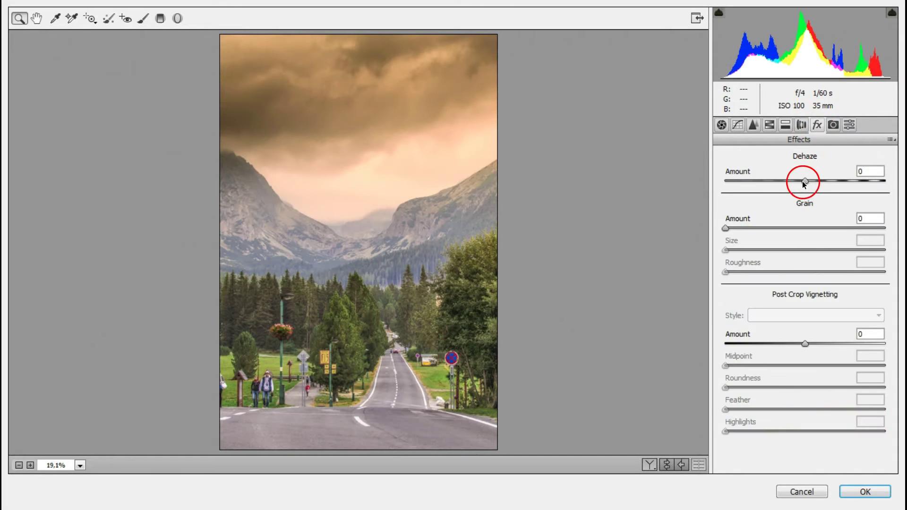
{"action": "left_click_drag", "start_coordinate": [806, 181], "coordinate": [823, 181]}
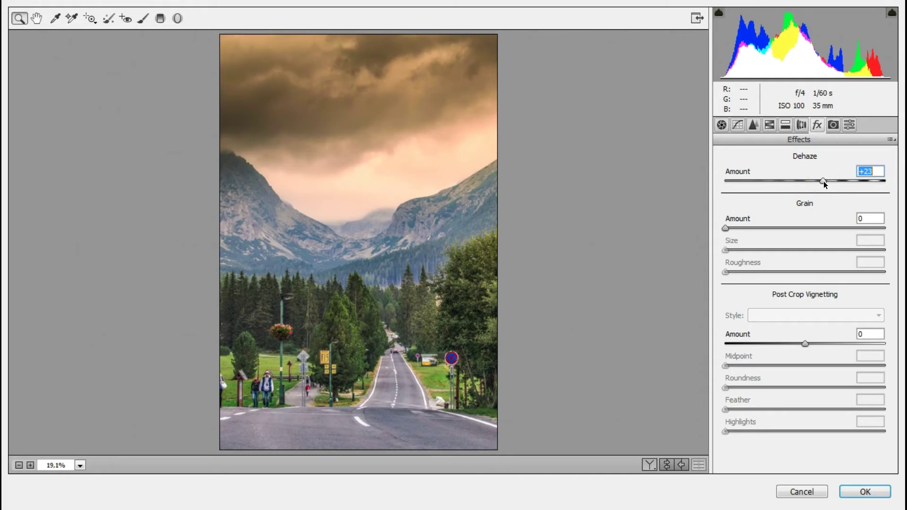
{"action": "left_click_drag", "start_coordinate": [823, 184], "coordinate": [831, 184]}
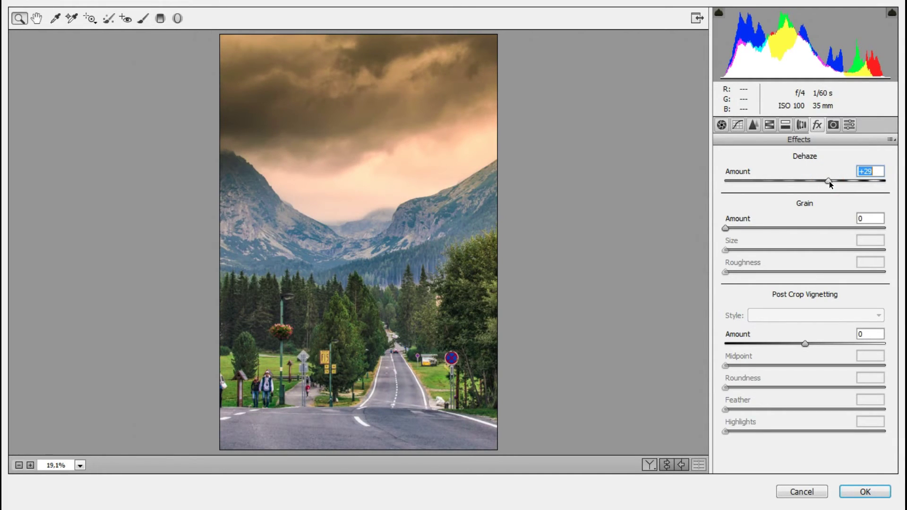
{"action": "left_click_drag", "start_coordinate": [831, 184], "coordinate": [829, 184]}
{"action": "left_click", "coordinate": [722, 125]}
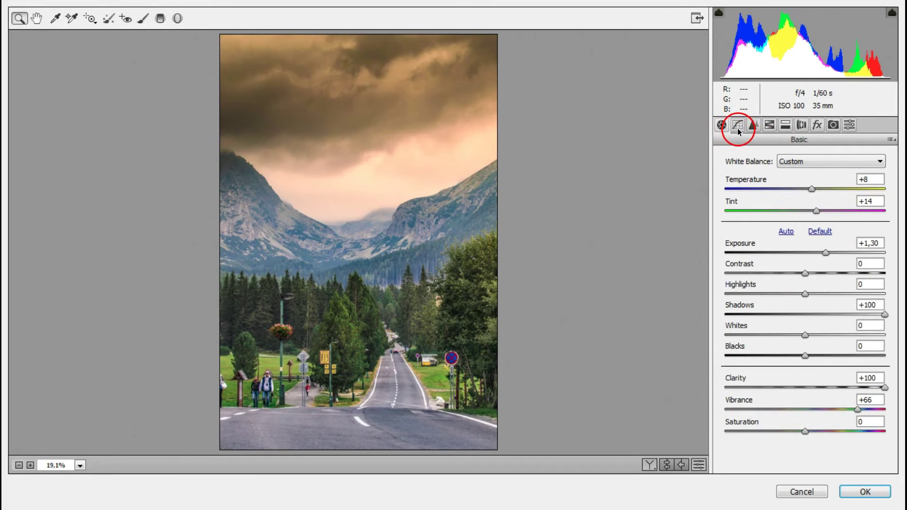
Set Contrast +3, Highlights -3, Whites +28 and Blacks -10, then preview the original.
{"action": "left_click", "coordinate": [799, 274]}
{"action": "mouse_move", "coordinate": [800, 274]}
{"action": "left_mouse_down"}
{"action": "mouse_move", "coordinate": [849, 268]}
{"action": "mouse_move", "coordinate": [807, 271]}
{"action": "left_mouse_up"}
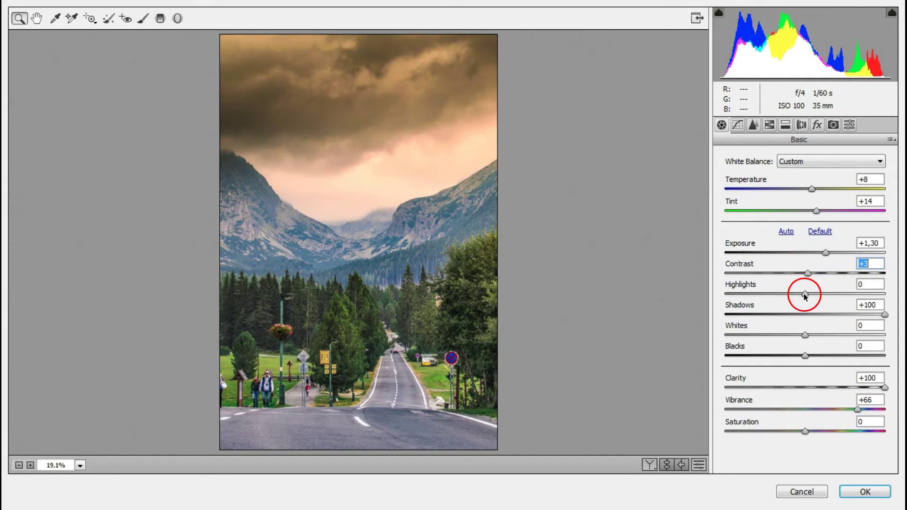
{"action": "mouse_move", "coordinate": [805, 355]}
{"action": "left_mouse_down"}
{"action": "mouse_move", "coordinate": [767, 350]}
{"action": "mouse_move", "coordinate": [806, 354]}
{"action": "mouse_move", "coordinate": [793, 354]}
{"action": "mouse_move", "coordinate": [810, 335]}
{"action": "mouse_move", "coordinate": [852, 336]}
{"action": "mouse_move", "coordinate": [828, 336]}
{"action": "left_mouse_up"}
{"action": "left_click_drag", "start_coordinate": [805, 294], "coordinate": [802, 294]}
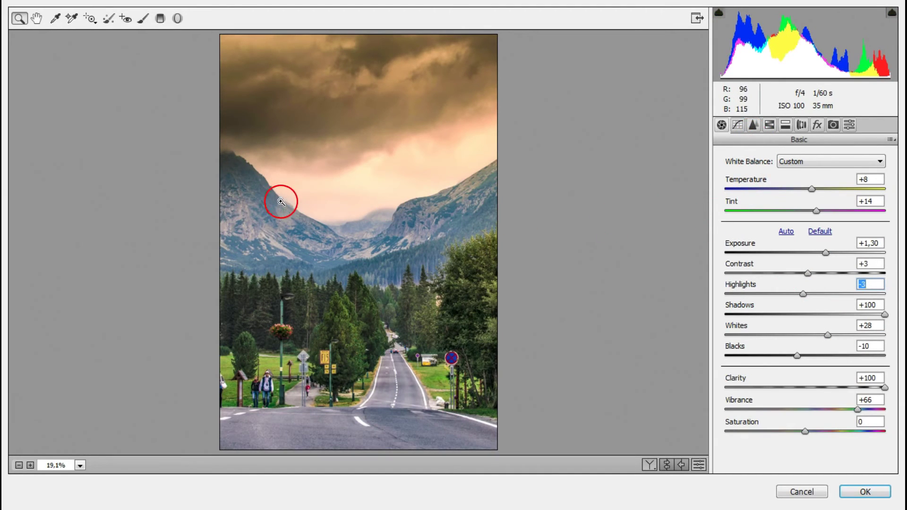
{"action": "left_click", "coordinate": [667, 466]}
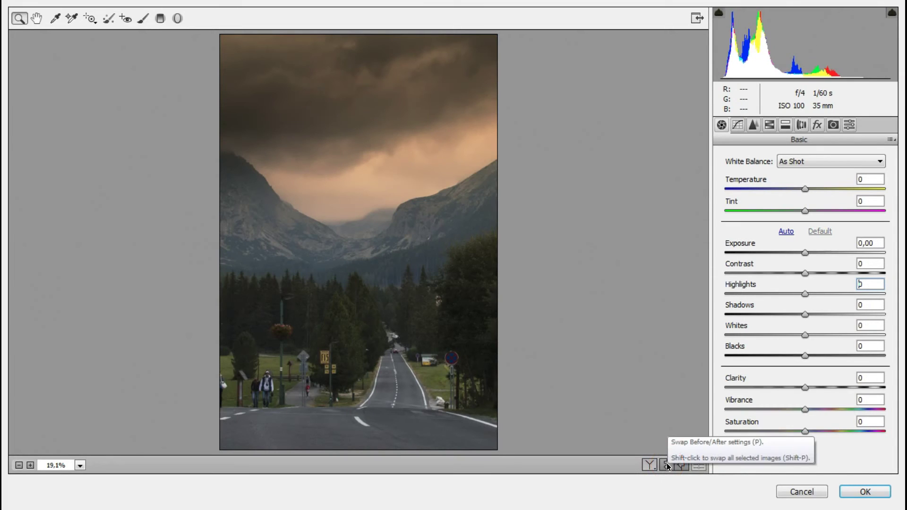
{"action": "left_click", "coordinate": [667, 466]}
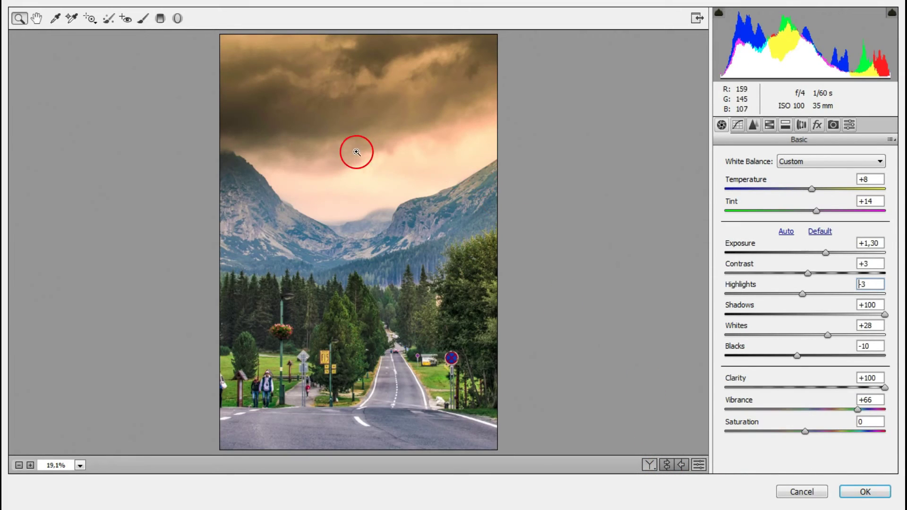
{"action": "left_click", "coordinate": [668, 467]}
{"action": "left_click", "coordinate": [668, 467]}
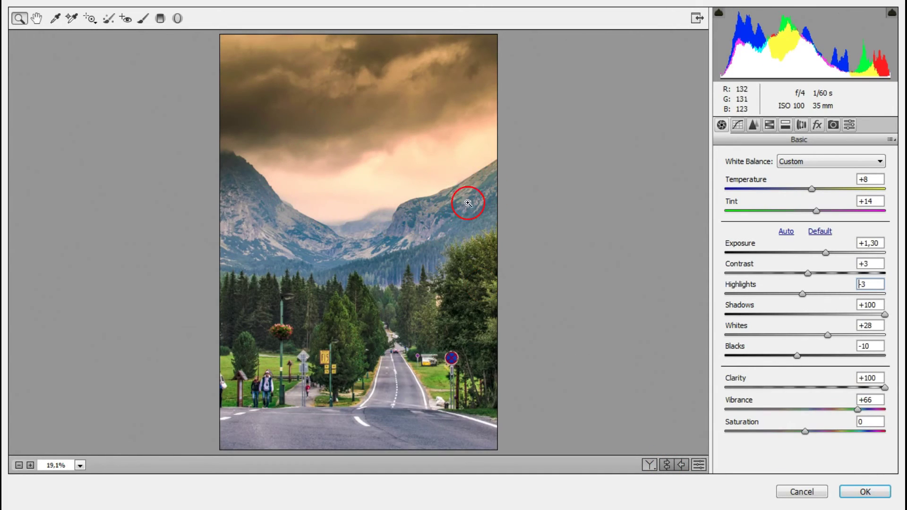
{"action": "left_click", "coordinate": [866, 492]}
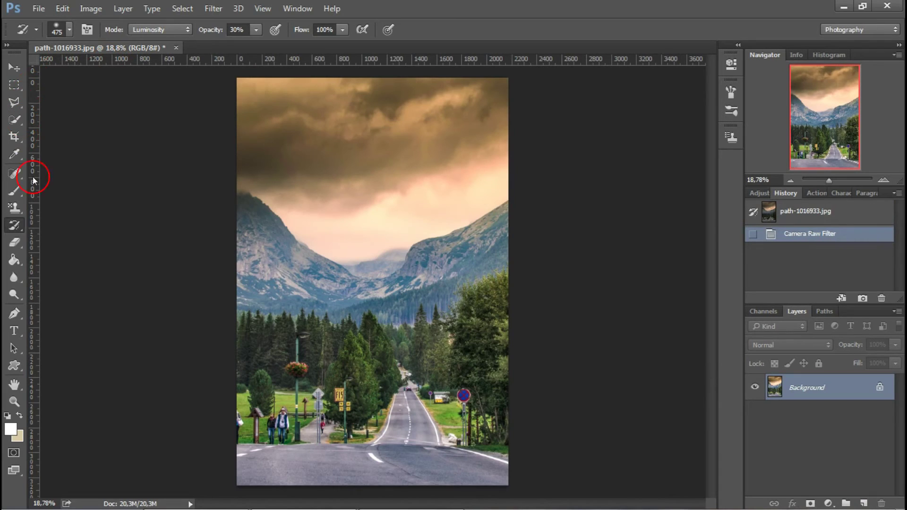
Make the original snapshot the History Brush source, keeping the Camera Raw Filter state showing.
{"action": "left_click", "coordinate": [798, 217]}
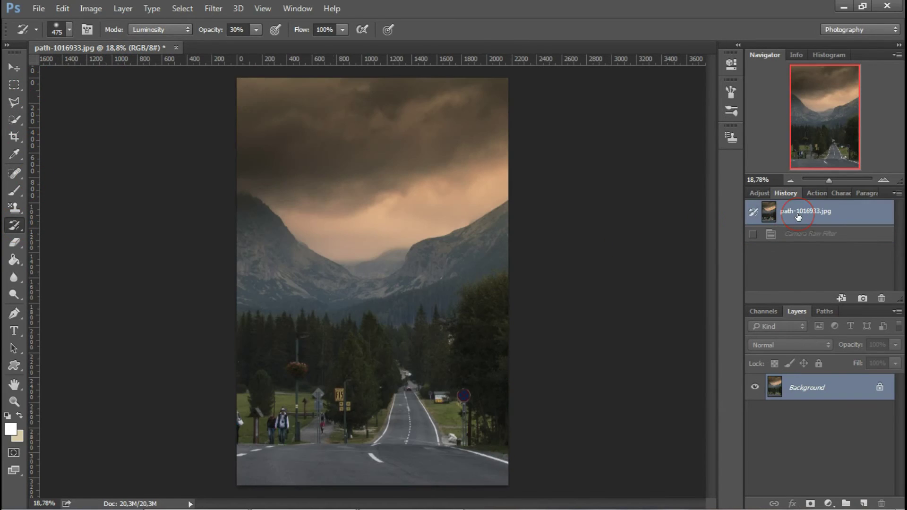
{"action": "left_click", "coordinate": [759, 214]}
{"action": "left_click", "coordinate": [803, 235]}
Select the History Brush Tool from the history brushes flyout.
{"action": "left_click", "coordinate": [19, 235]}
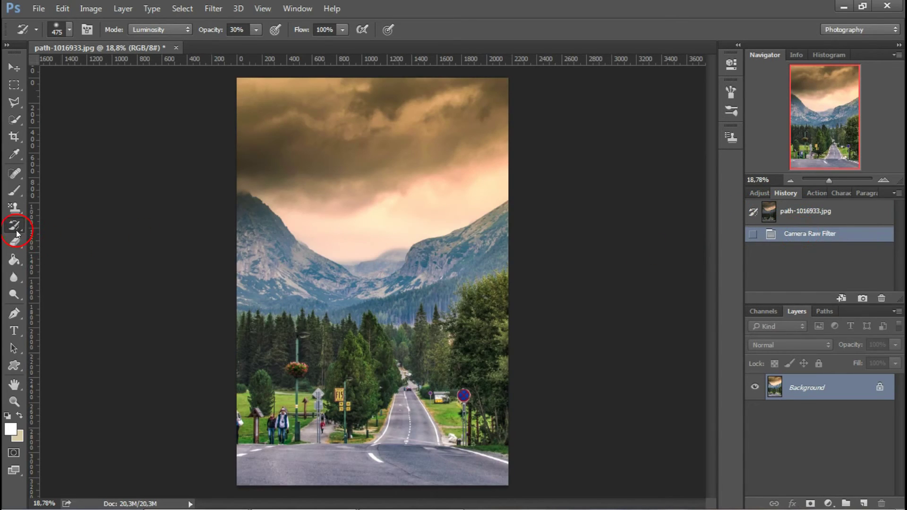
{"action": "left_click_drag", "start_coordinate": [12, 228], "coordinate": [81, 223]}
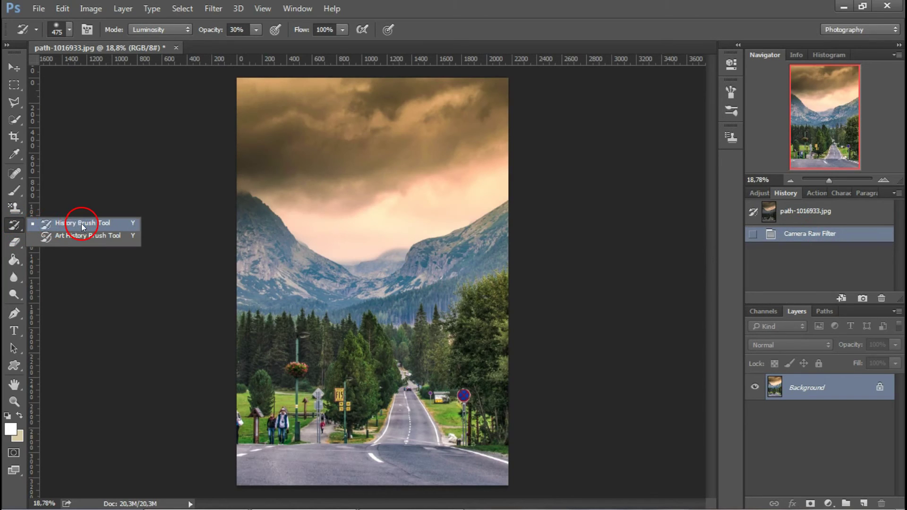
{"action": "left_click", "coordinate": [81, 223]}
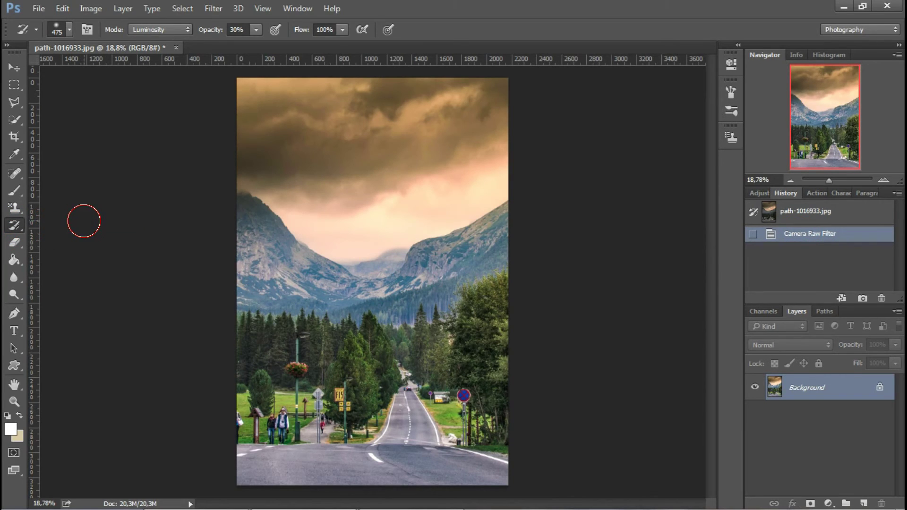
Set the History Brush to Luminosity mode at 31% opacity.
{"action": "left_click", "coordinate": [159, 29]}
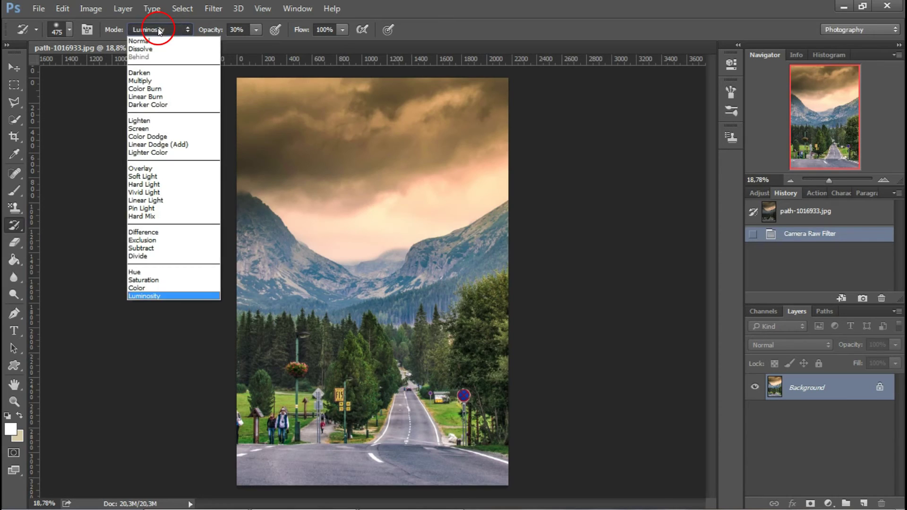
{"action": "left_click", "coordinate": [158, 296]}
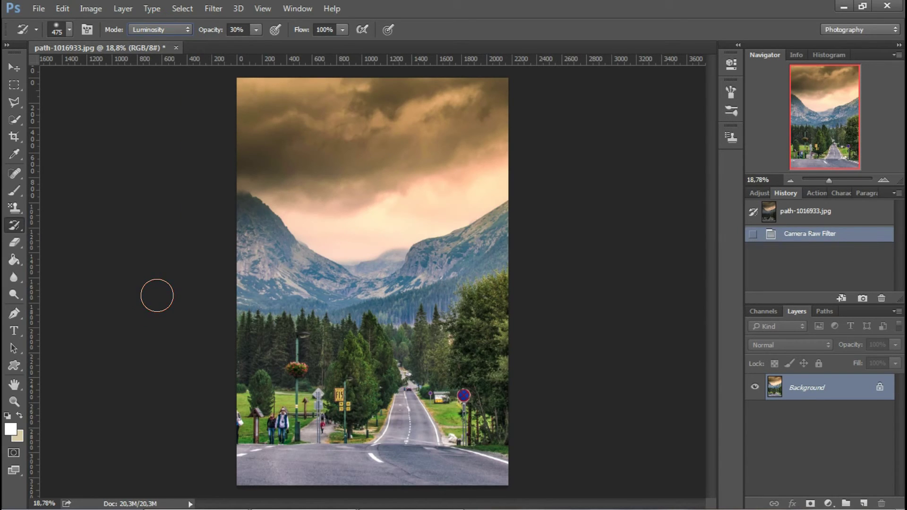
{"action": "left_click", "coordinate": [811, 234]}
{"action": "left_click", "coordinate": [239, 28]}
{"action": "left_click", "coordinate": [256, 30]}
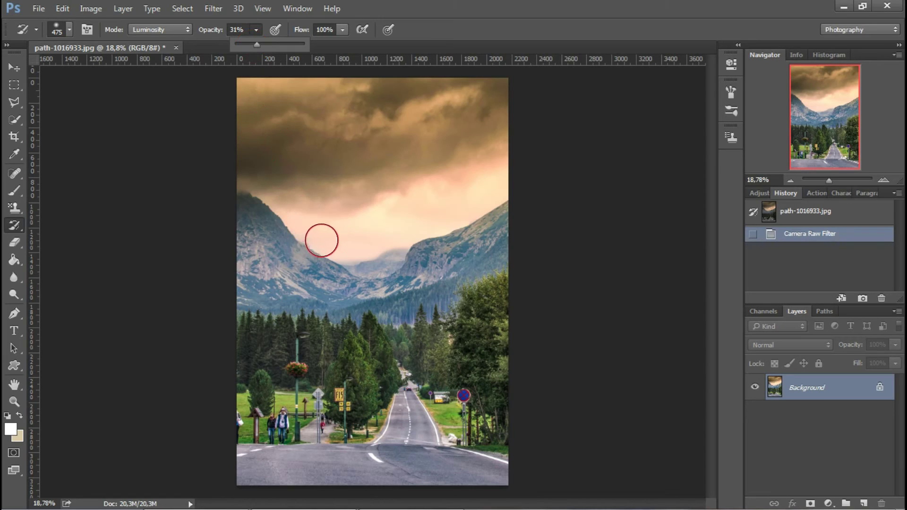
{"action": "left_click", "coordinate": [313, 212]}
Paint several History Brush strokes across the sky to restore its darker clouds.
{"action": "mouse_move", "coordinate": [313, 213]}
{"action": "left_mouse_down"}
{"action": "mouse_move", "coordinate": [492, 182]}
{"action": "mouse_move", "coordinate": [332, 236]}
{"action": "left_mouse_up"}
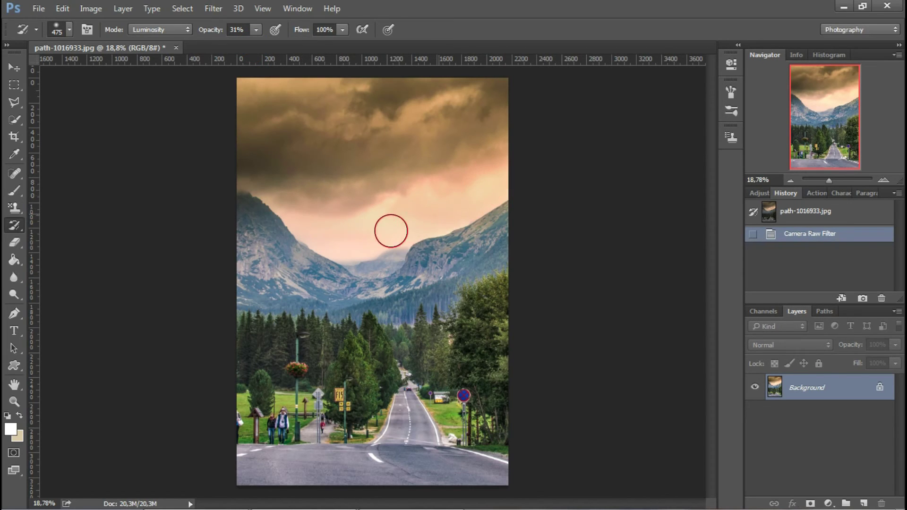
{"action": "mouse_move", "coordinate": [332, 235]}
{"action": "left_mouse_down"}
{"action": "mouse_move", "coordinate": [486, 184]}
{"action": "mouse_move", "coordinate": [344, 212]}
{"action": "mouse_move", "coordinate": [278, 186]}
{"action": "left_mouse_up"}
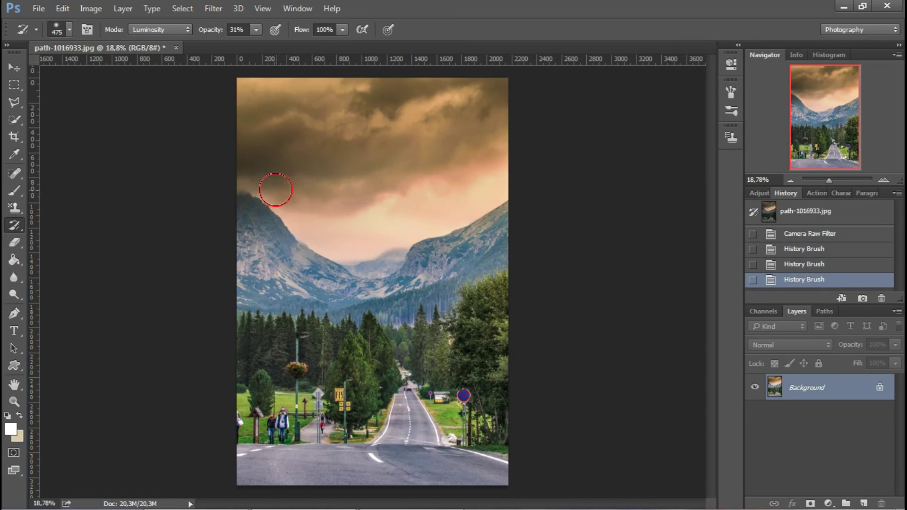
{"action": "mouse_move", "coordinate": [337, 247]}
{"action": "left_mouse_down"}
{"action": "mouse_move", "coordinate": [451, 223]}
{"action": "mouse_move", "coordinate": [503, 201]}
{"action": "left_mouse_up"}
{"action": "mouse_move", "coordinate": [468, 90]}
{"action": "left_mouse_down"}
{"action": "mouse_move", "coordinate": [278, 81]}
{"action": "mouse_move", "coordinate": [248, 90]}
{"action": "mouse_move", "coordinate": [430, 81]}
{"action": "mouse_move", "coordinate": [417, 90]}
{"action": "mouse_move", "coordinate": [238, 86]}
{"action": "left_mouse_up"}
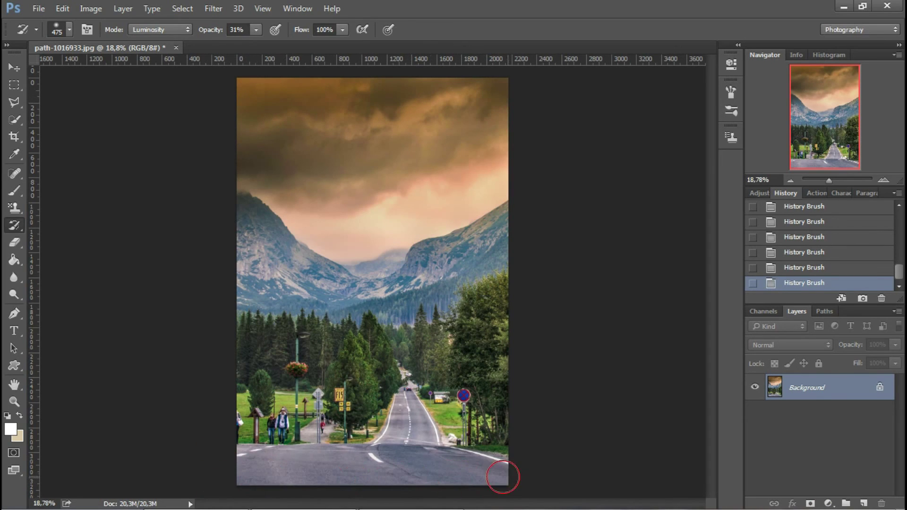
{"action": "mouse_move", "coordinate": [502, 187]}
{"action": "left_mouse_down"}
{"action": "mouse_move", "coordinate": [487, 161]}
{"action": "mouse_move", "coordinate": [316, 203]}
{"action": "left_mouse_up"}
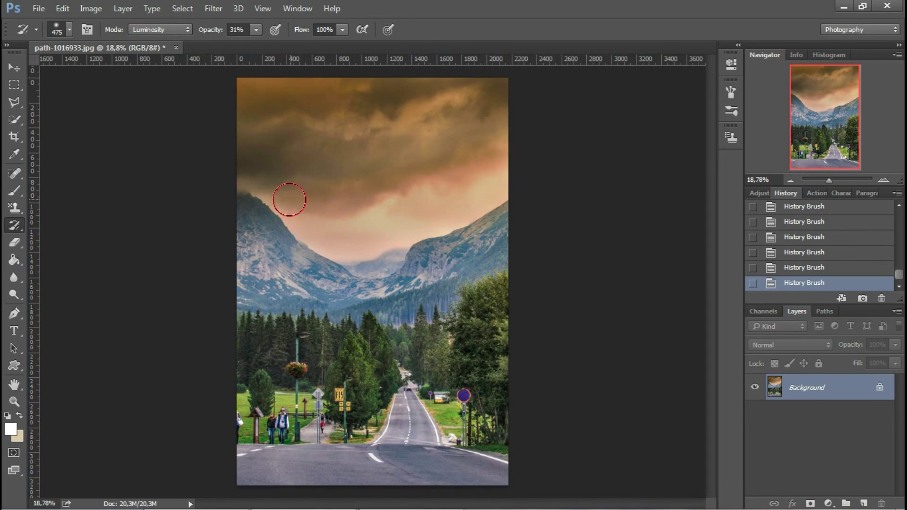